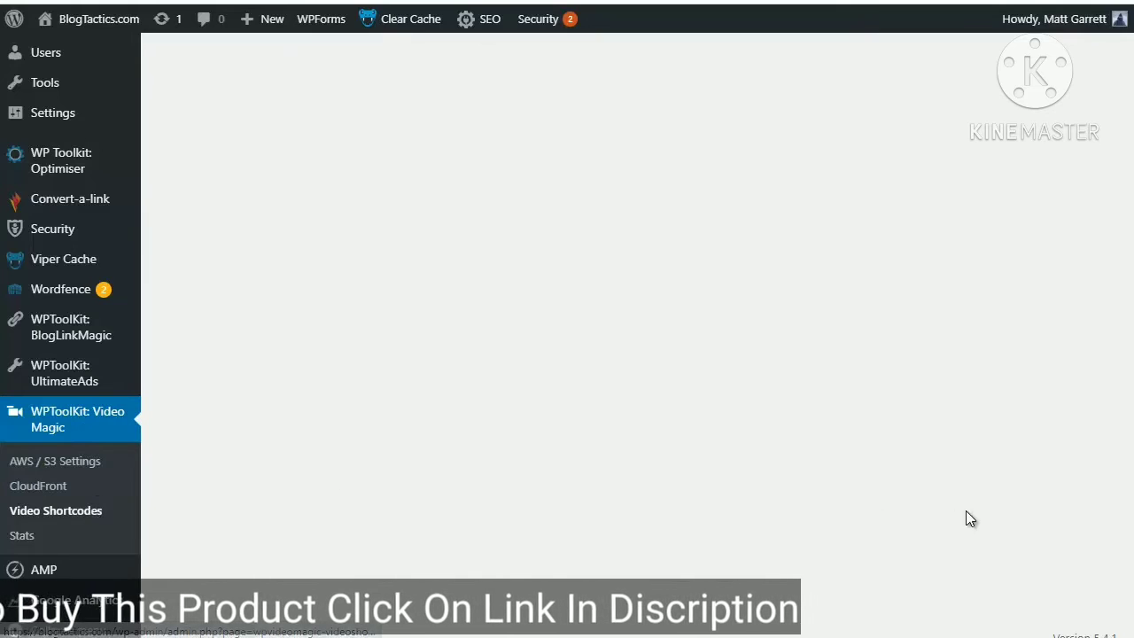
- Add two new video categories named "Affiliate Marketing" and "List Building"
scroll(1040, 519, up, 5)
scroll(891, 478, up, 2)
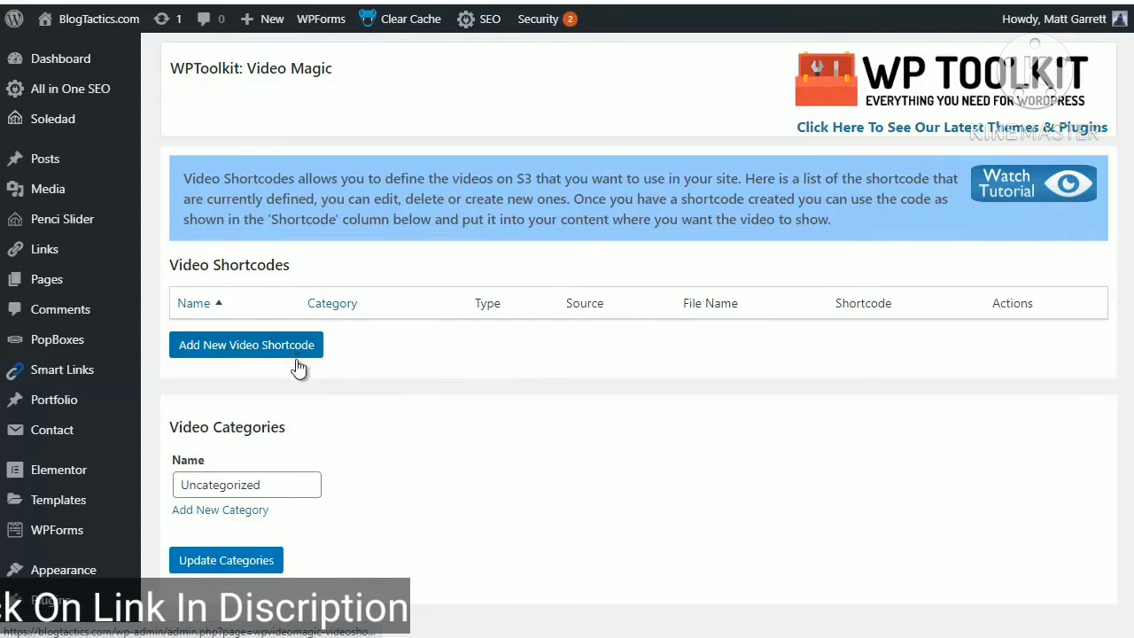
click(254, 521)
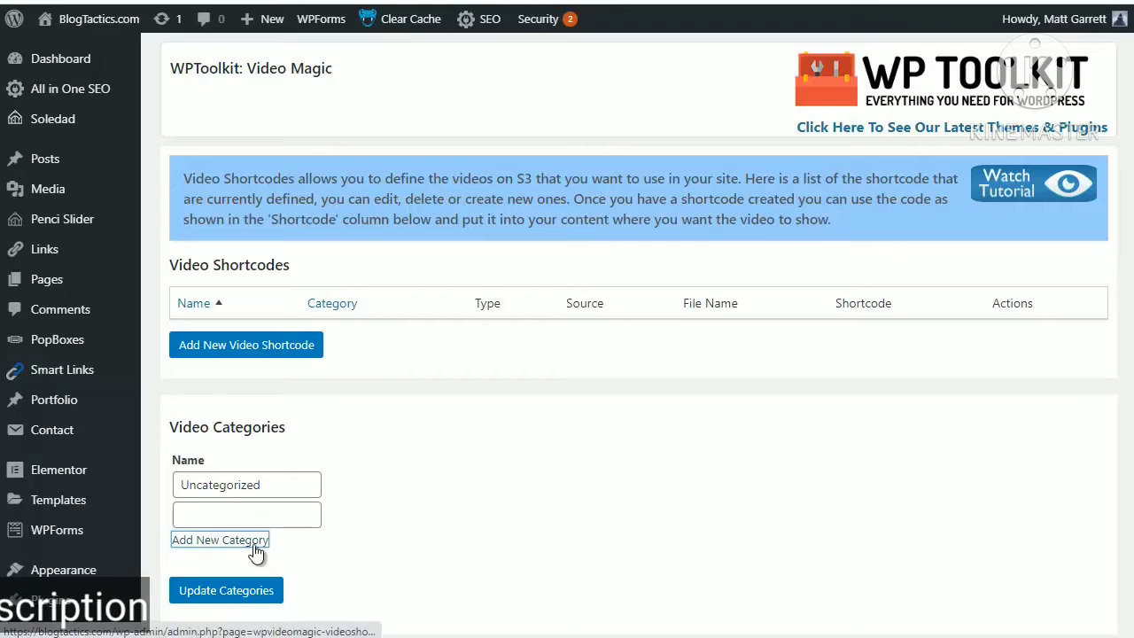
click(254, 545)
scroll(535, 458, down, 1)
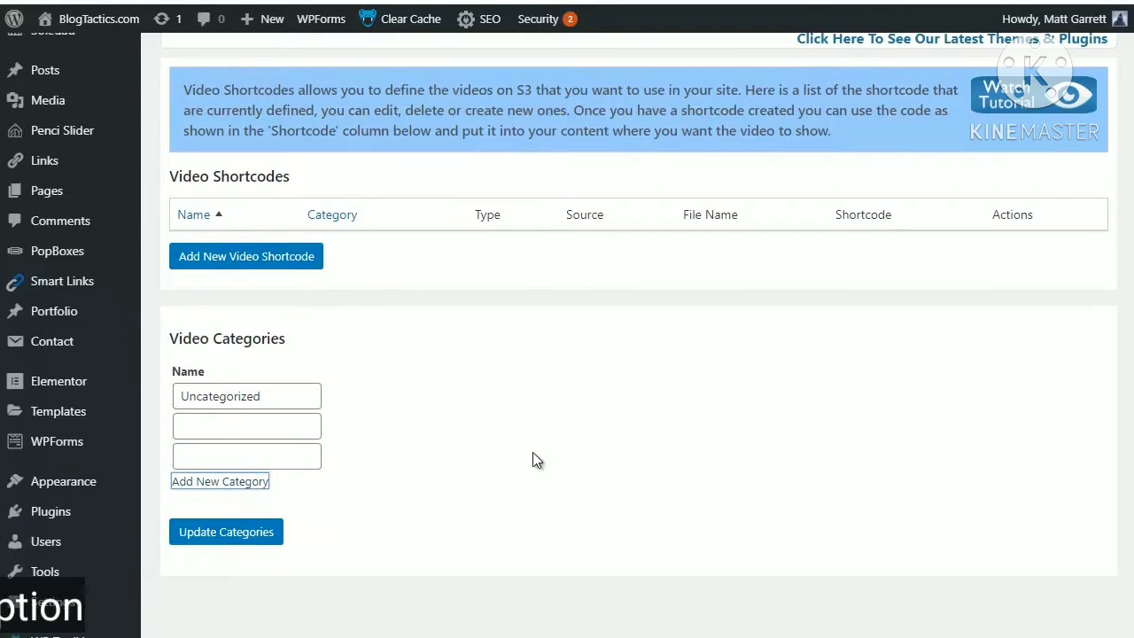
click(303, 427)
text(Affiliate Marketing)
click(277, 452)
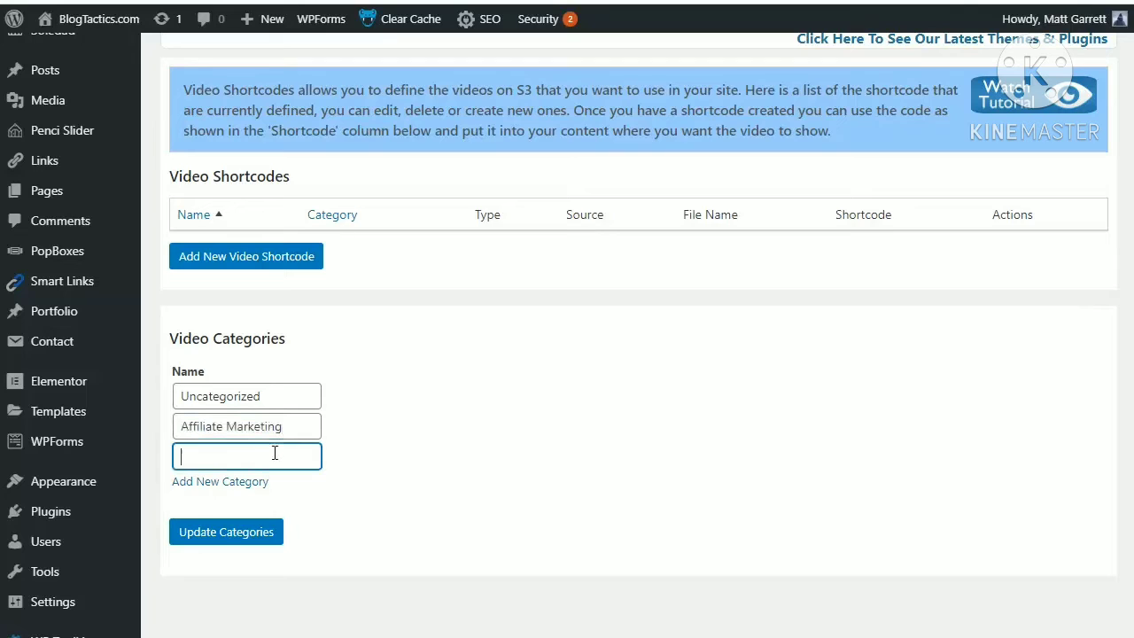
text(List Building)
- Add a third new video category named "Blogging" and save the category list
mouse_move(91, 558)
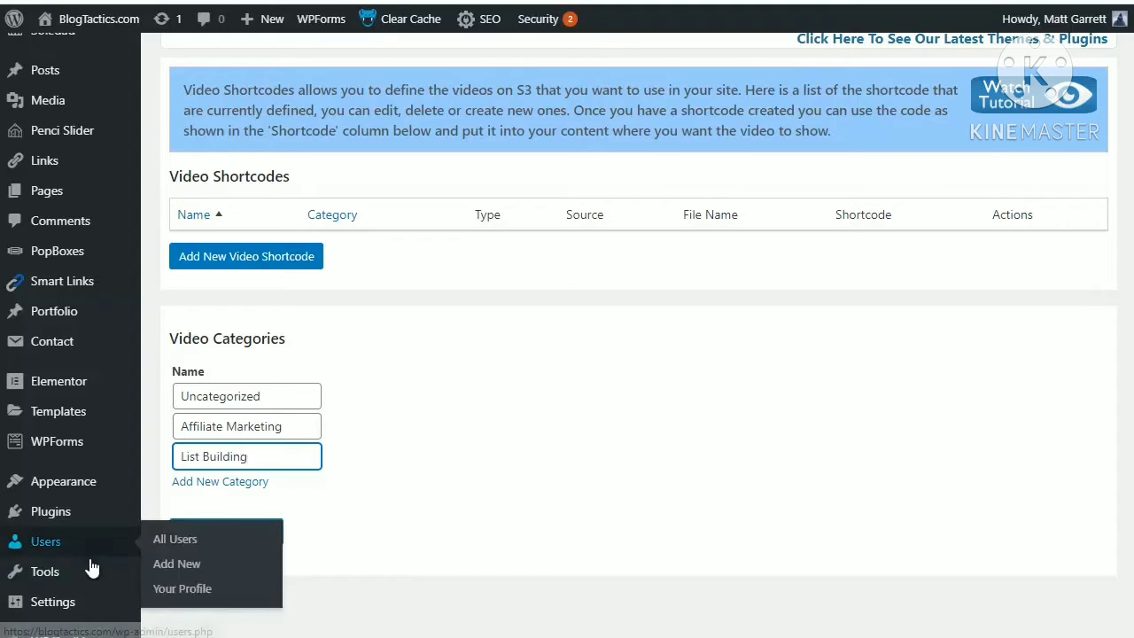
click(197, 481)
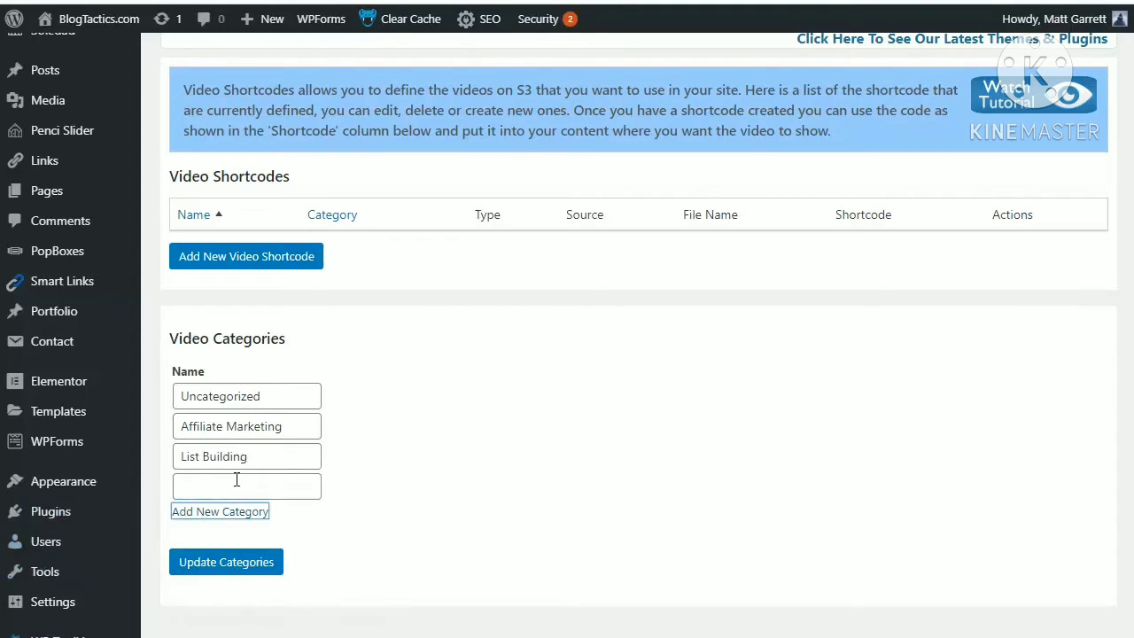
click(238, 485)
text(Blogging)
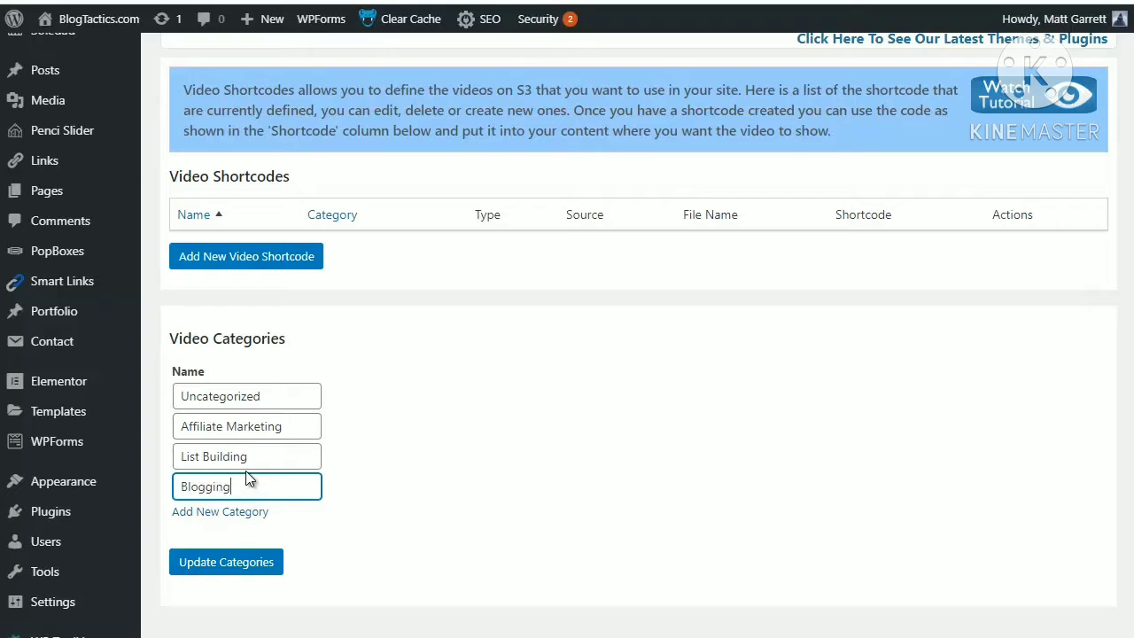
click(242, 569)
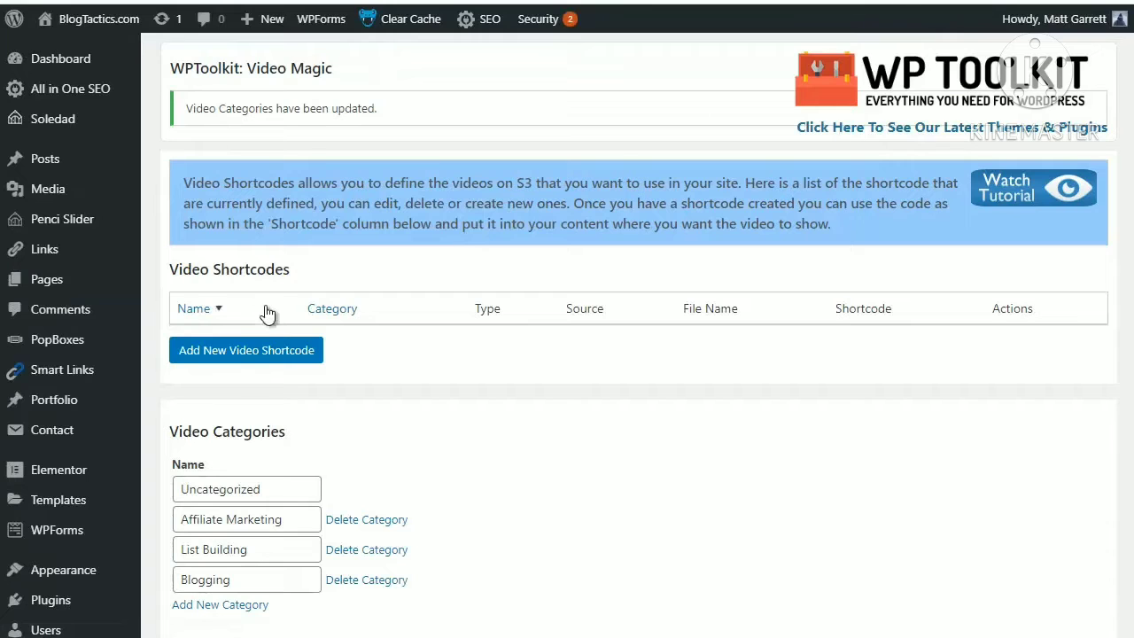
- Create a new video shortcode named "WarriorPlus Tutorial" in the Affiliate Marketing category
click(246, 354)
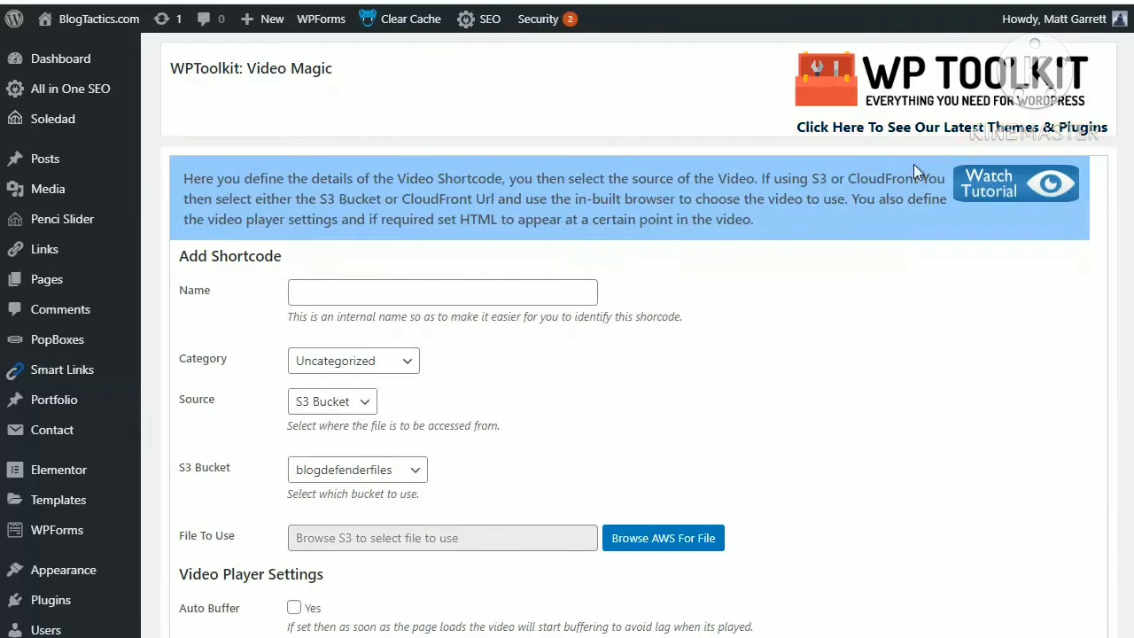
click(467, 290)
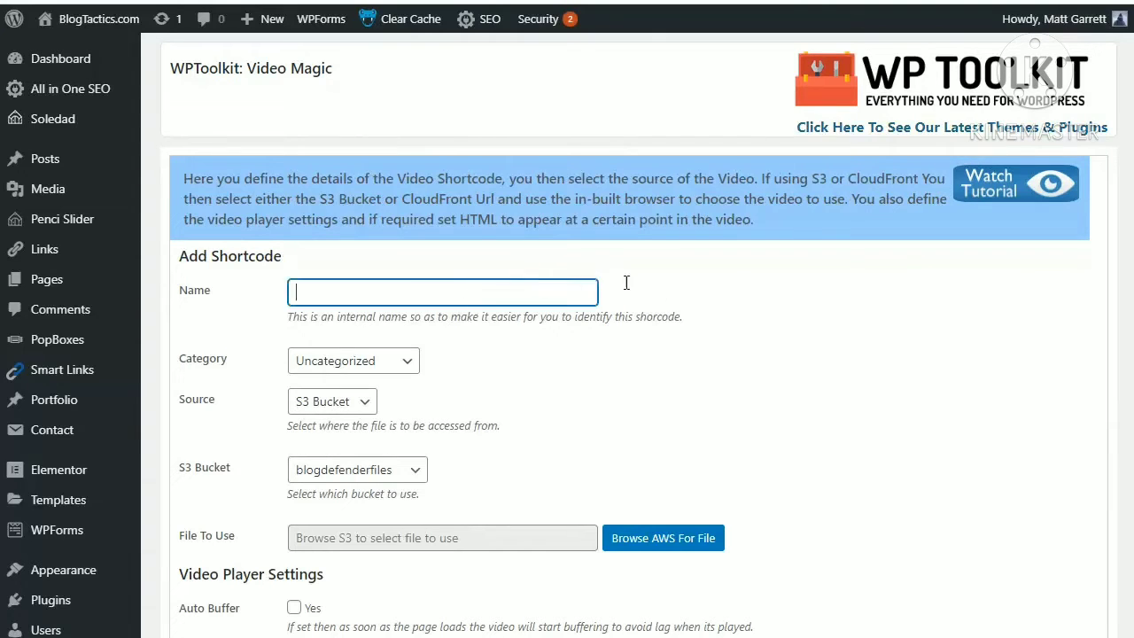
text(WarriorPlus Tutorial)
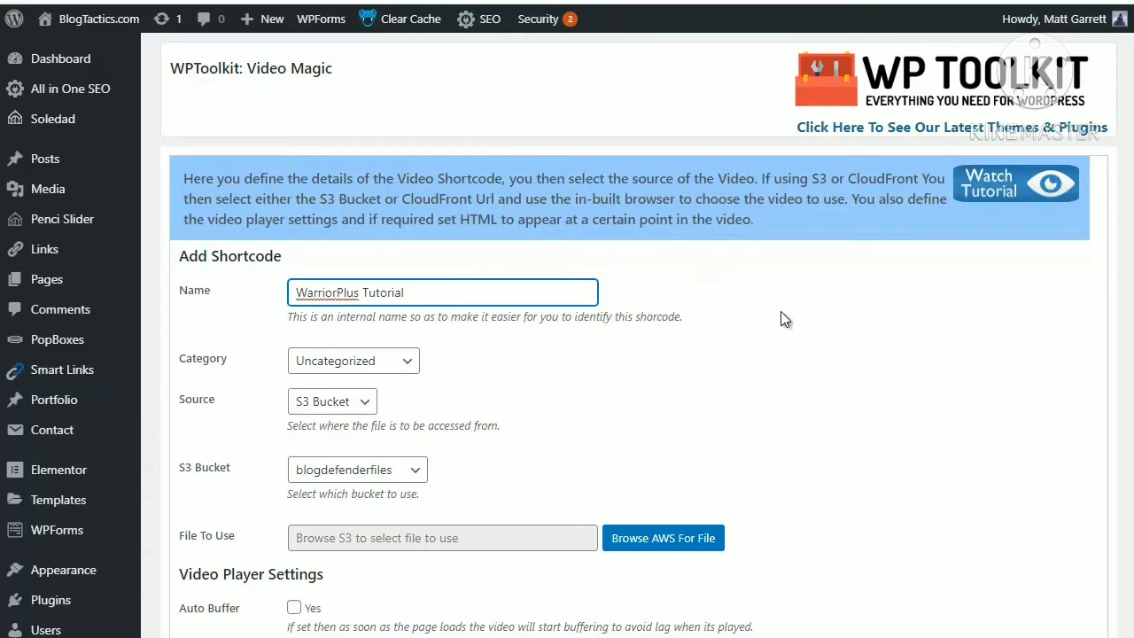
click(410, 368)
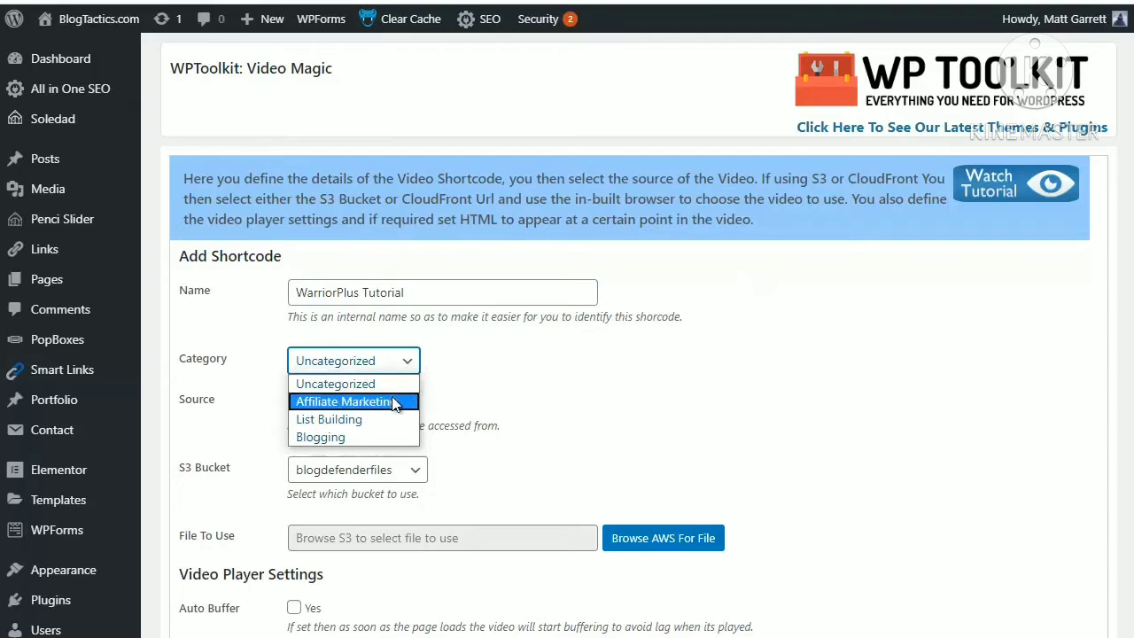
click(394, 404)
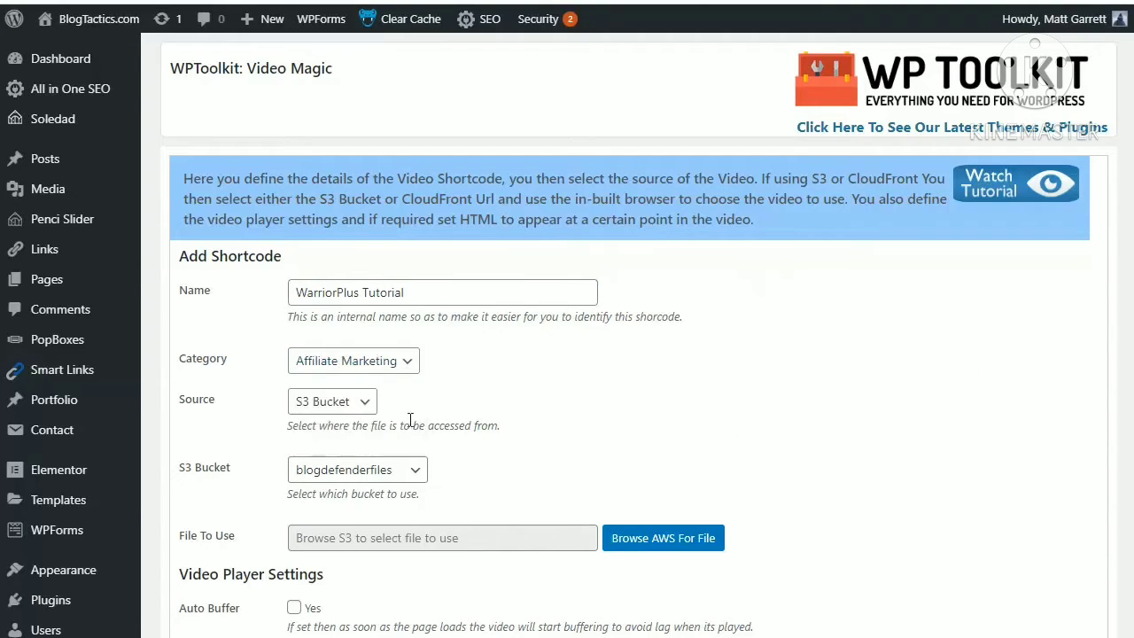
- Use the S3 bucket warriorplustutorials as the video source and choose warriorplusforbeginners.mp4 as the file
click(364, 406)
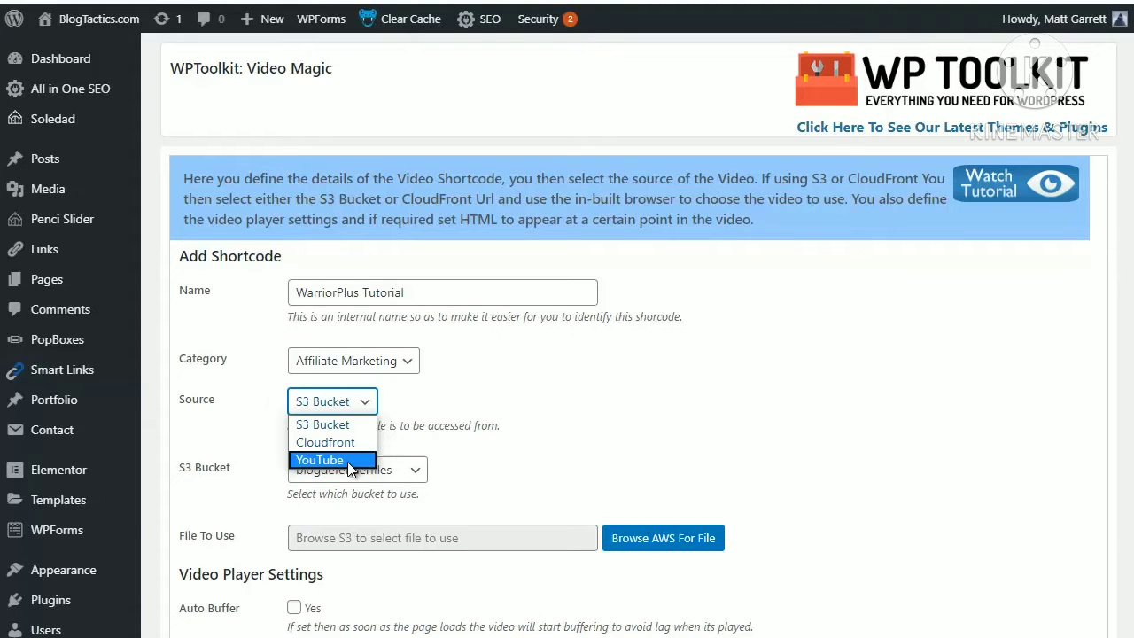
click(332, 423)
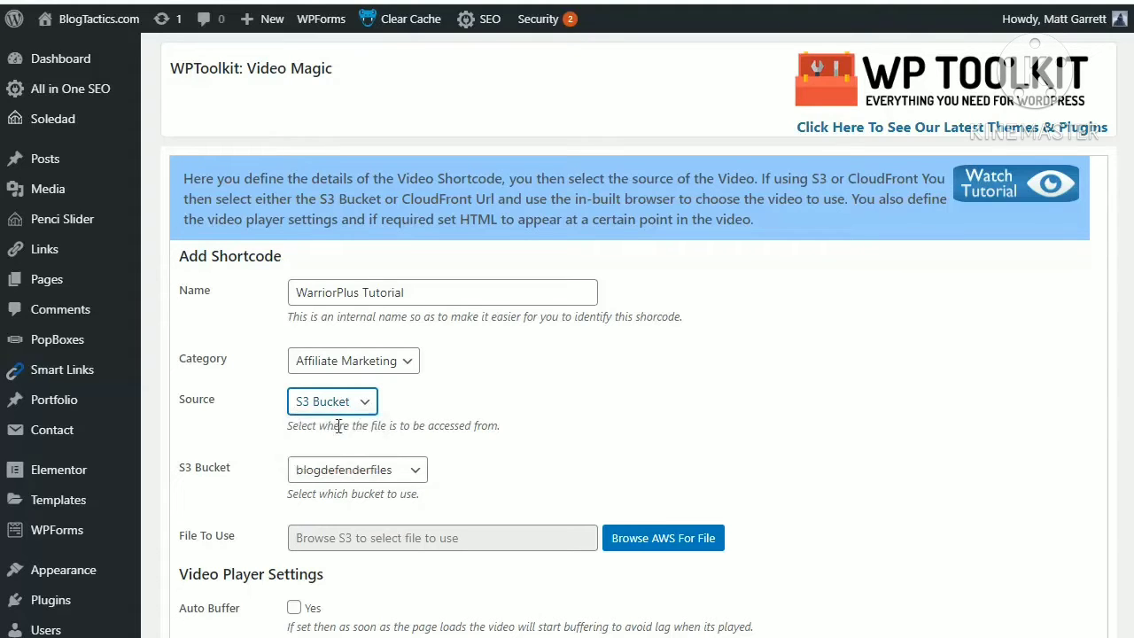
click(420, 474)
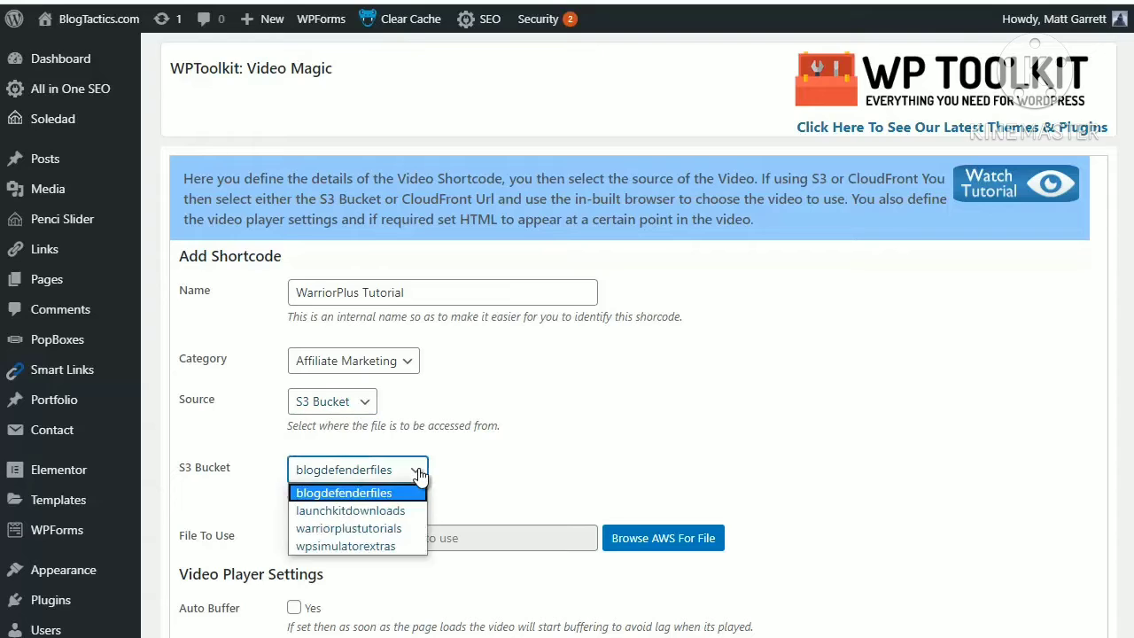
click(398, 528)
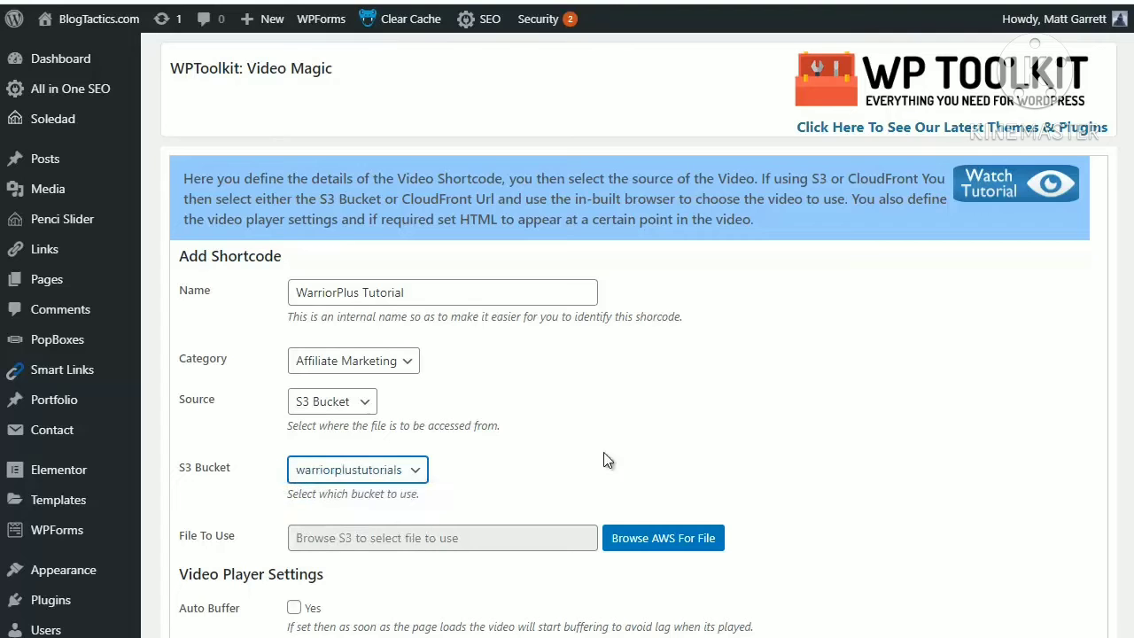
click(663, 537)
click(674, 549)
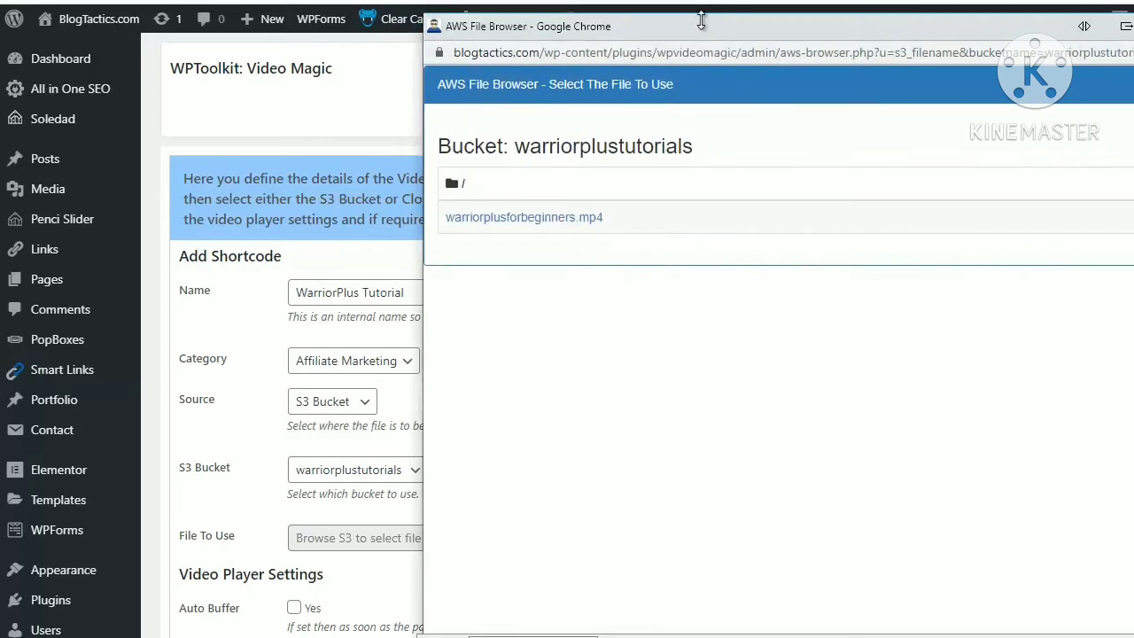
drag(688, 34, 601, 36)
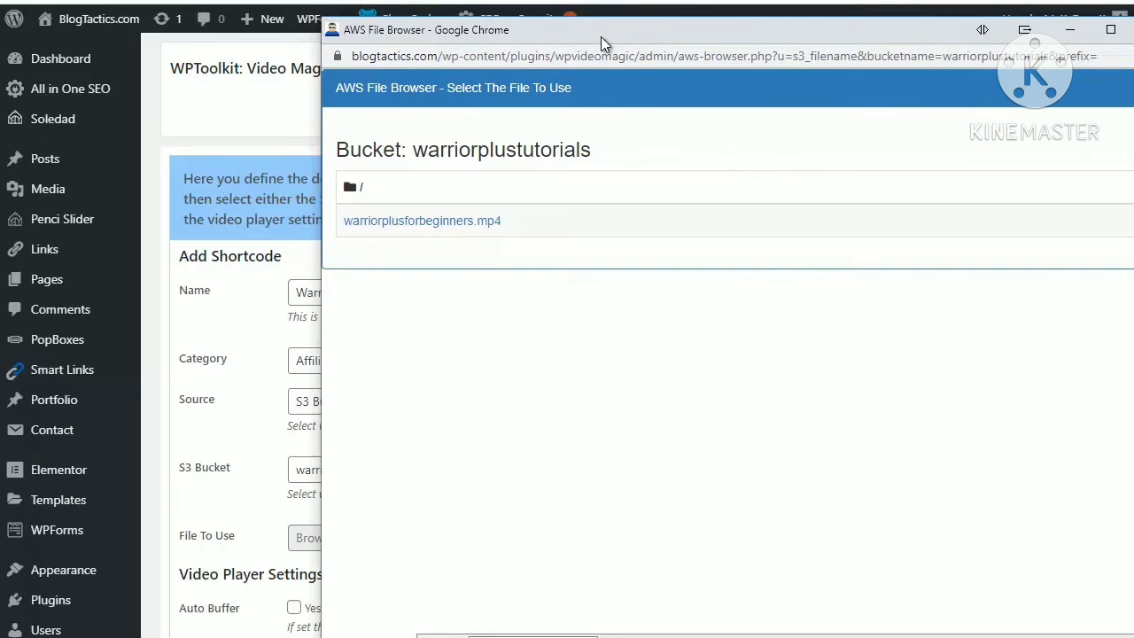
click(458, 222)
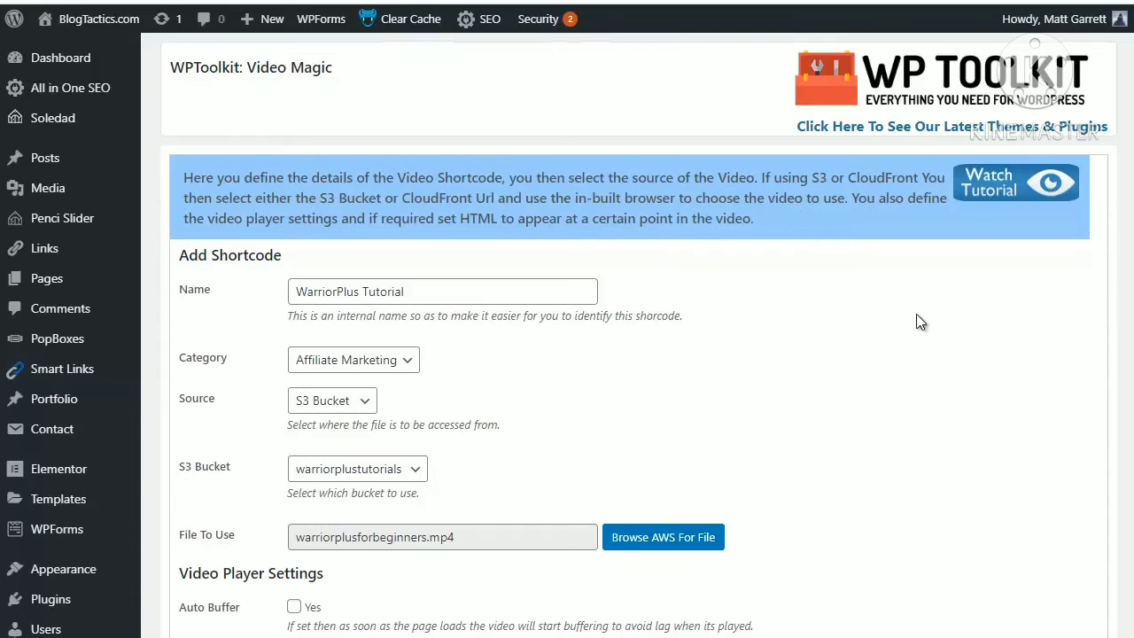
- Enable Auto Buffer, Auto Play and Show Player Controls in the video player settings
scroll(917, 321, down, 4)
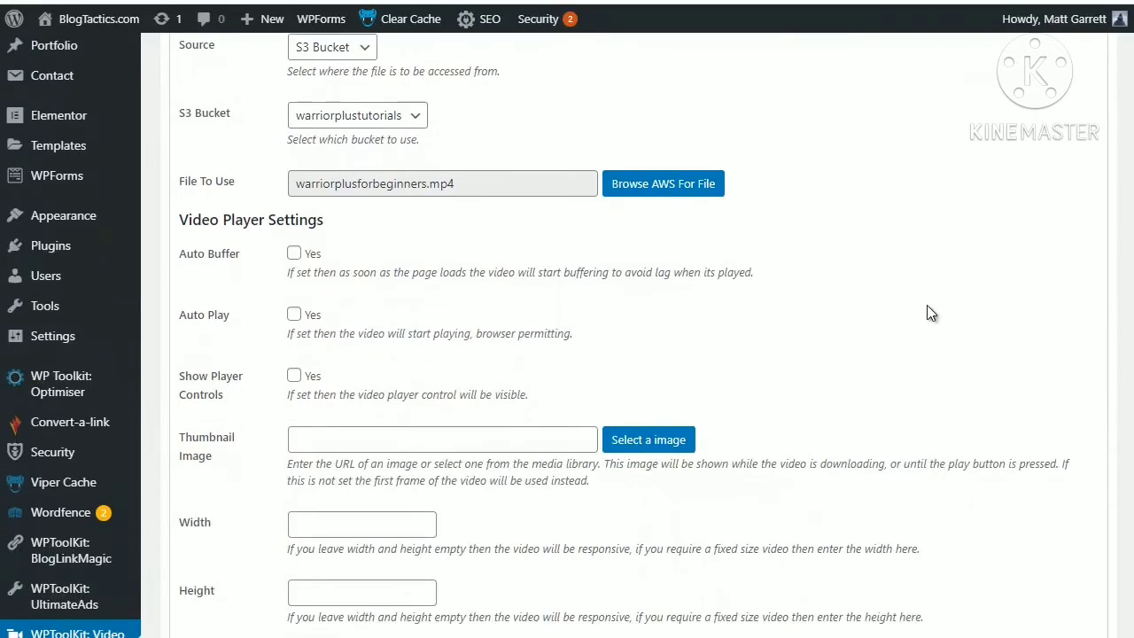
scroll(930, 312, down, 1)
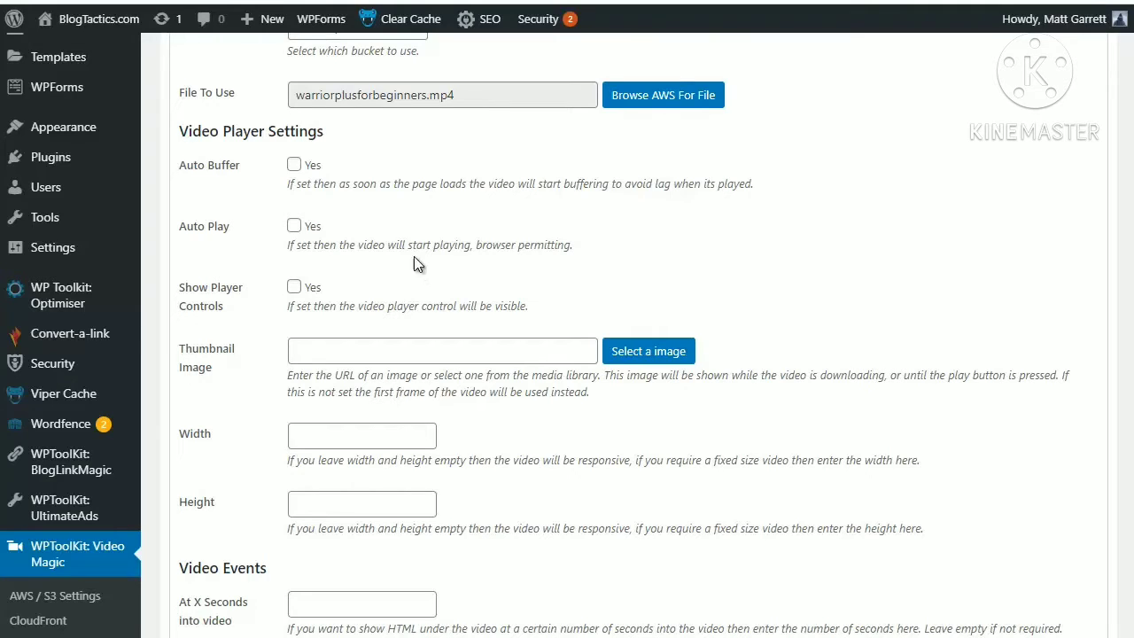
click(294, 166)
click(294, 226)
click(294, 288)
click(443, 351)
- Paste the centred YouTube subscribe link as the video event HTML and set it to show 4 seconds into the video
scroll(624, 335, down, 1)
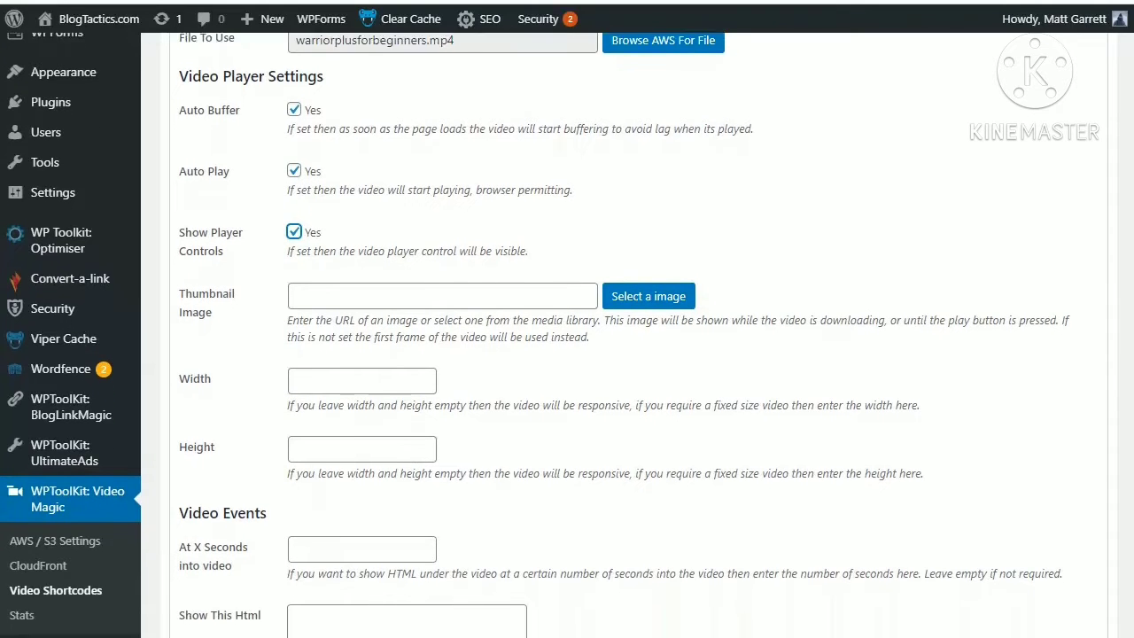
scroll(624, 335, down, 1)
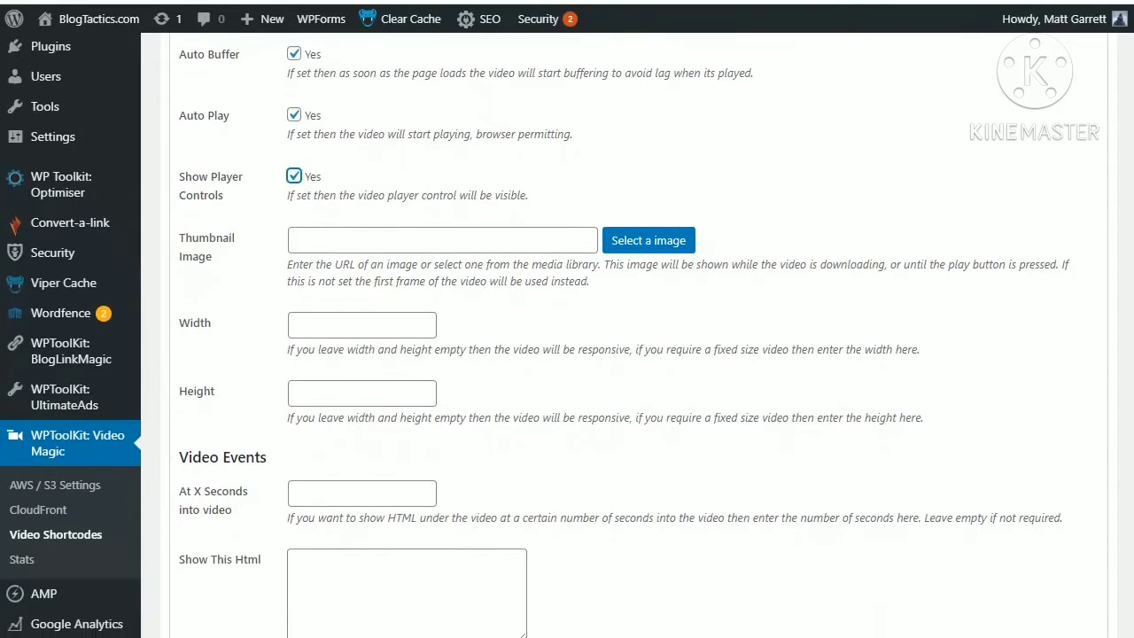
scroll(623, 335, down, 1)
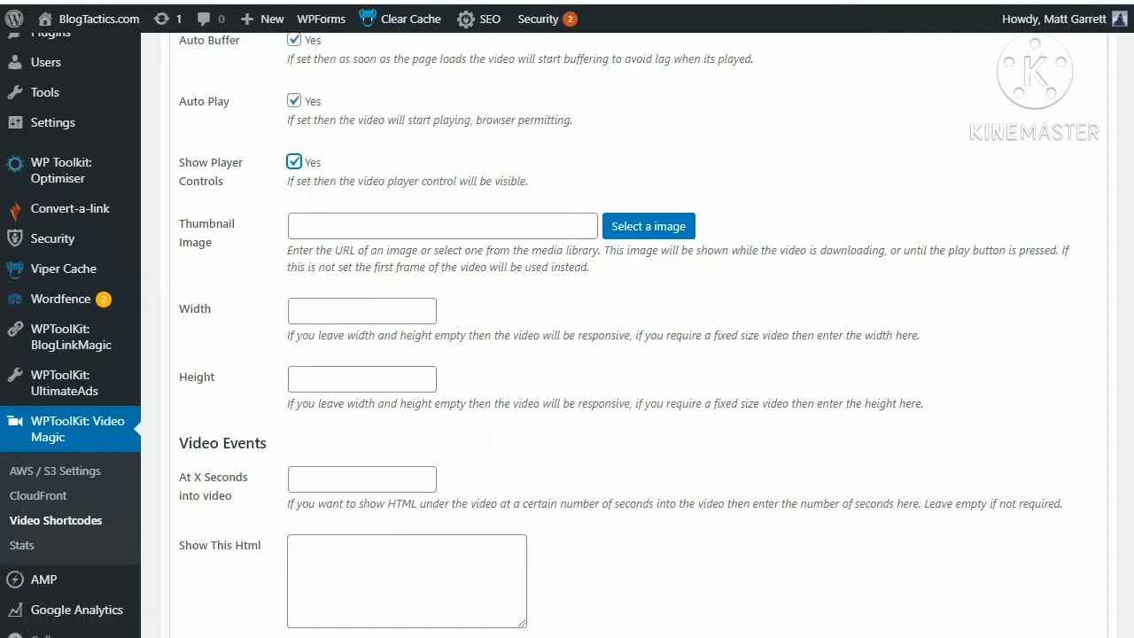
scroll(624, 335, down, 2)
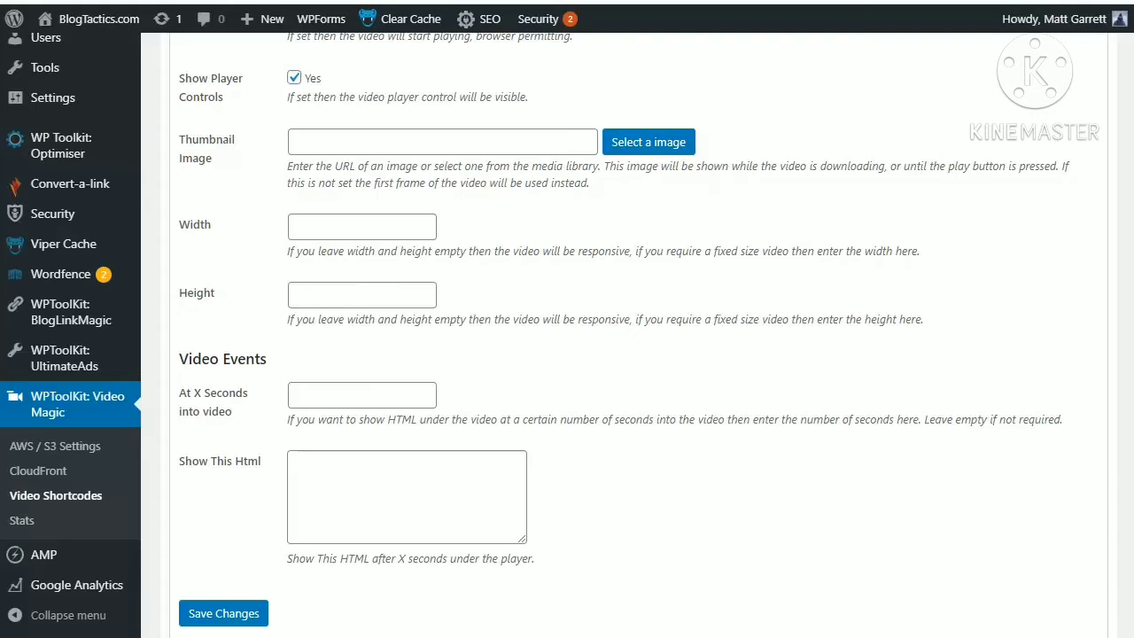
click(318, 469)
key(ctrl+v)
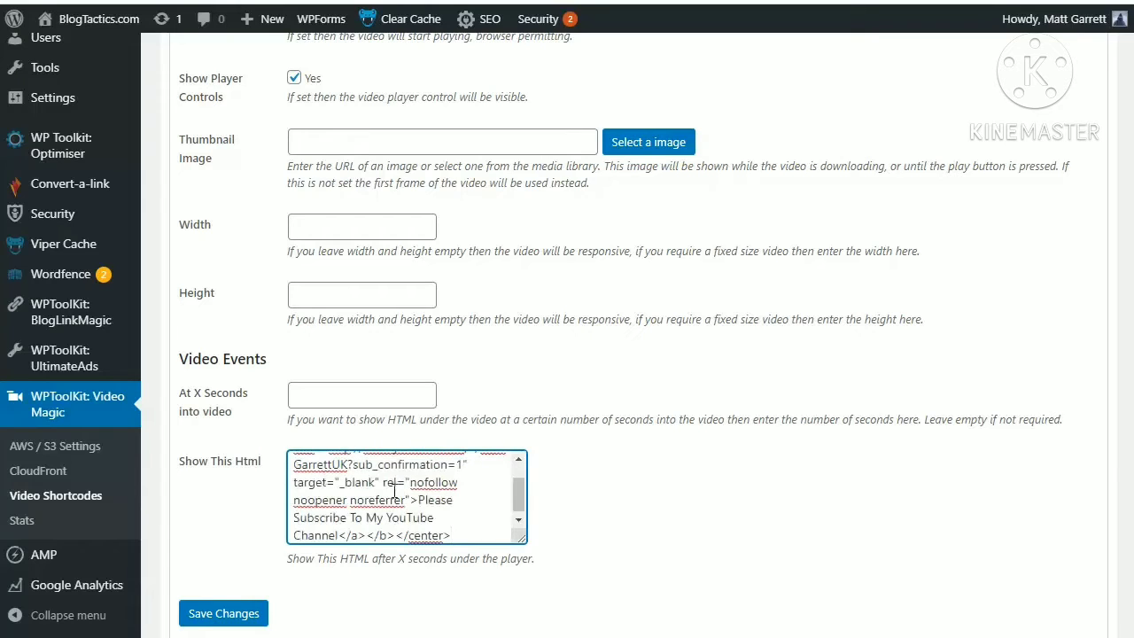
click(321, 395)
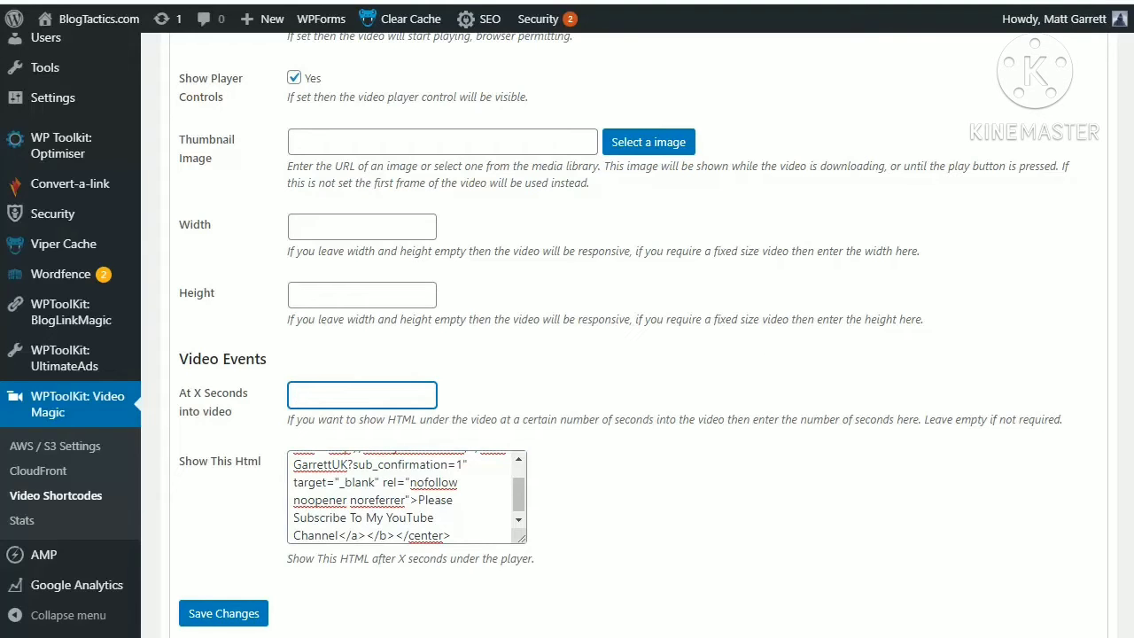
click(547, 377)
click(372, 403)
text(4)
- Set the video's width to 560 and height to 315, and save the shortcode
drag(349, 464, 467, 498)
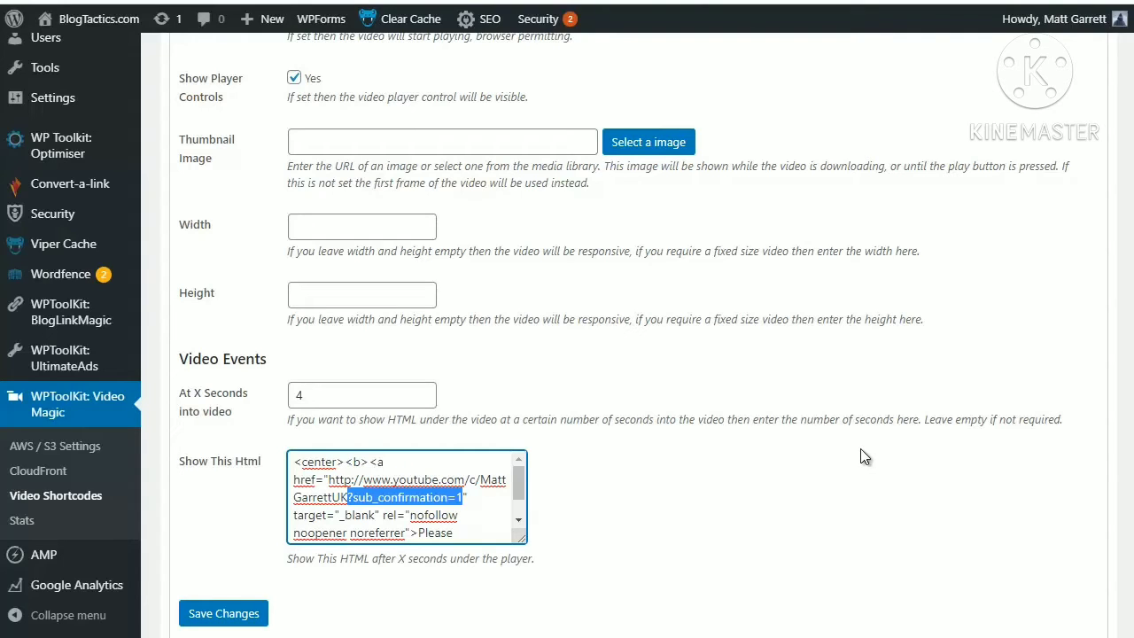
scroll(890, 444, down, 1)
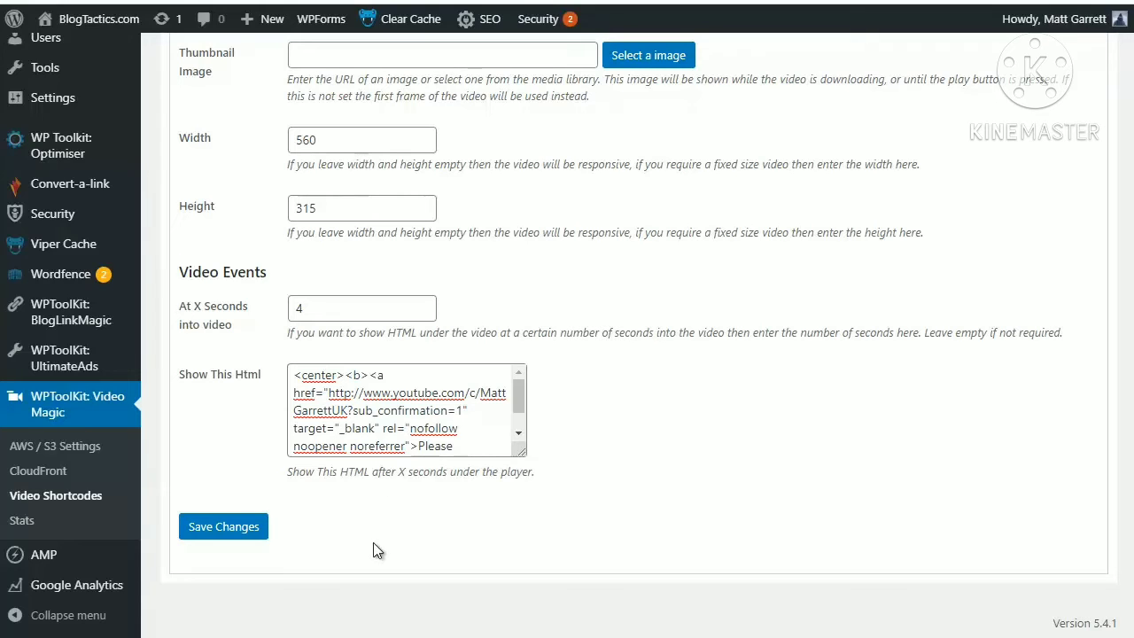
click(219, 530)
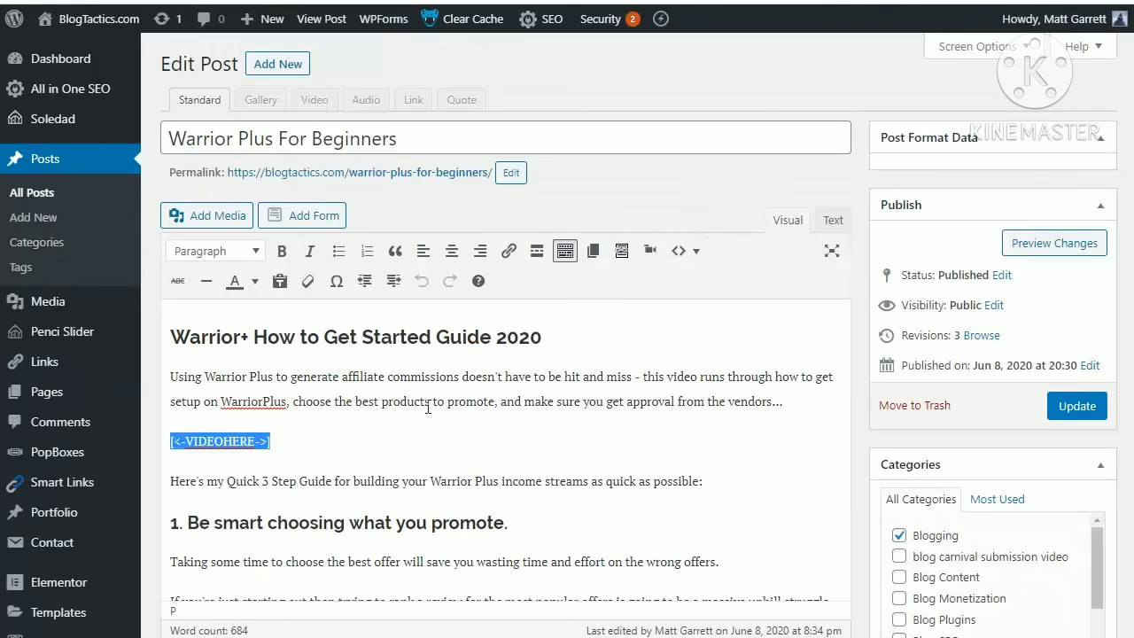
- Replace the [<-VIDEOHERE->] placeholder in the Warrior Plus For Beginners post with the WarriorPlus Tutorial shortcode and update the post
click(283, 441)
drag(283, 442, 170, 441)
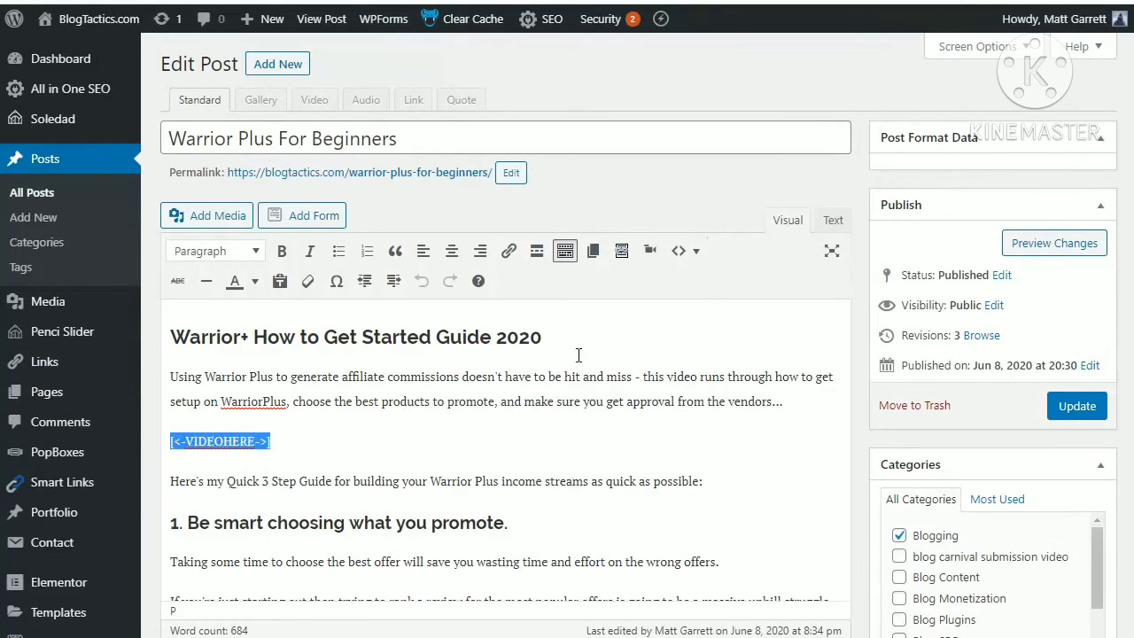
click(651, 255)
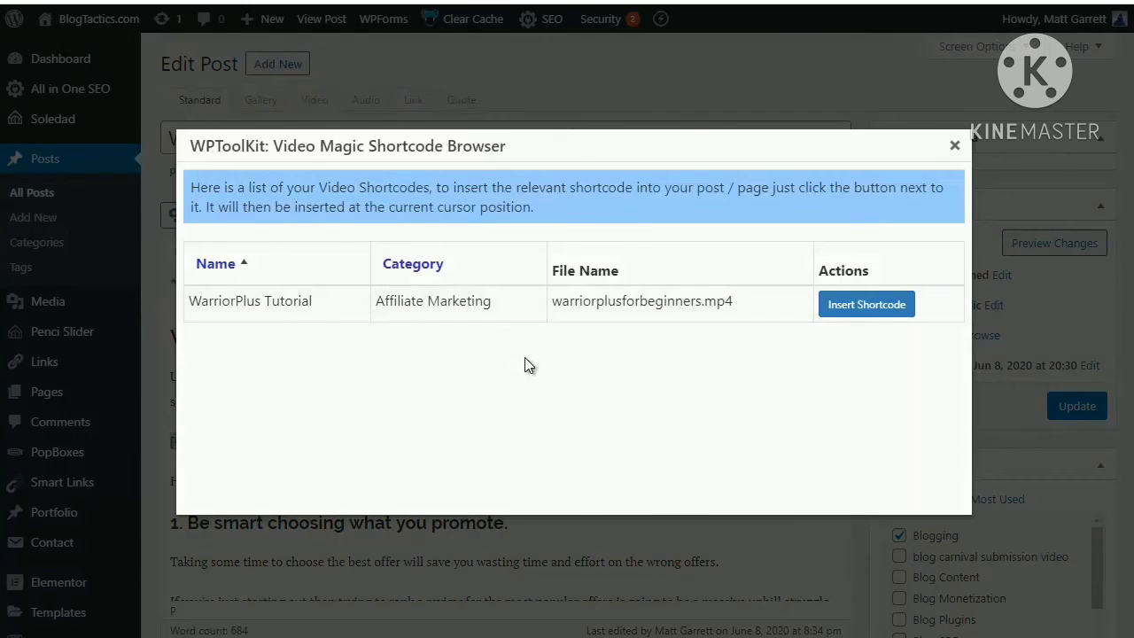
click(857, 307)
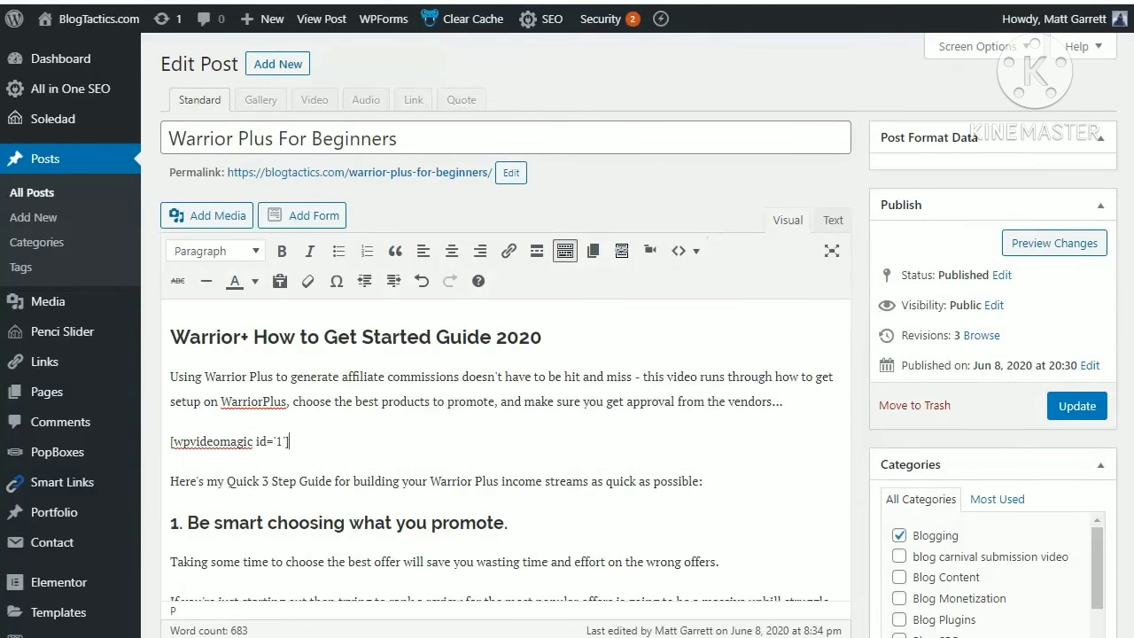
click(1077, 407)
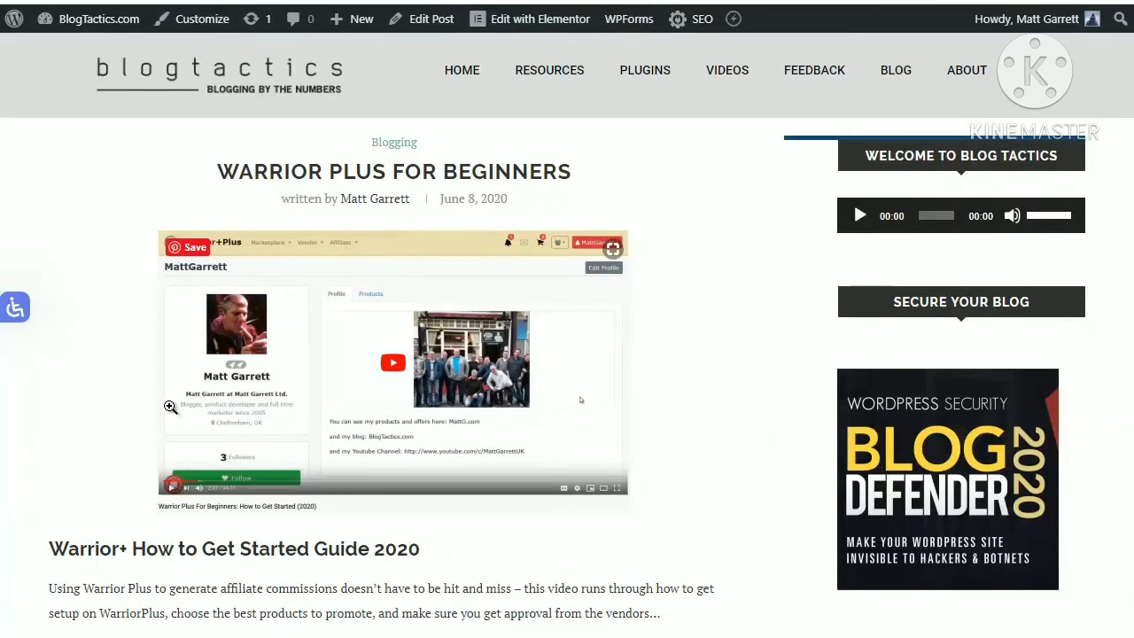
- Reload the published Warrior Plus For Beginners post, check the embedded video and turn its volume down
scroll(170, 406, down, 3)
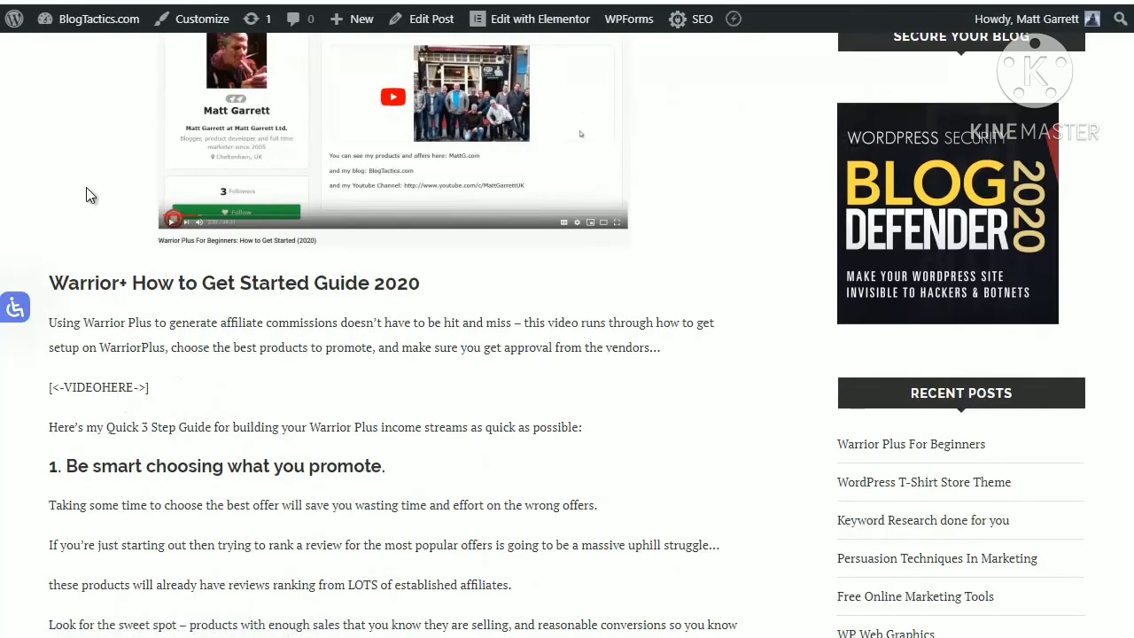
key(F5)
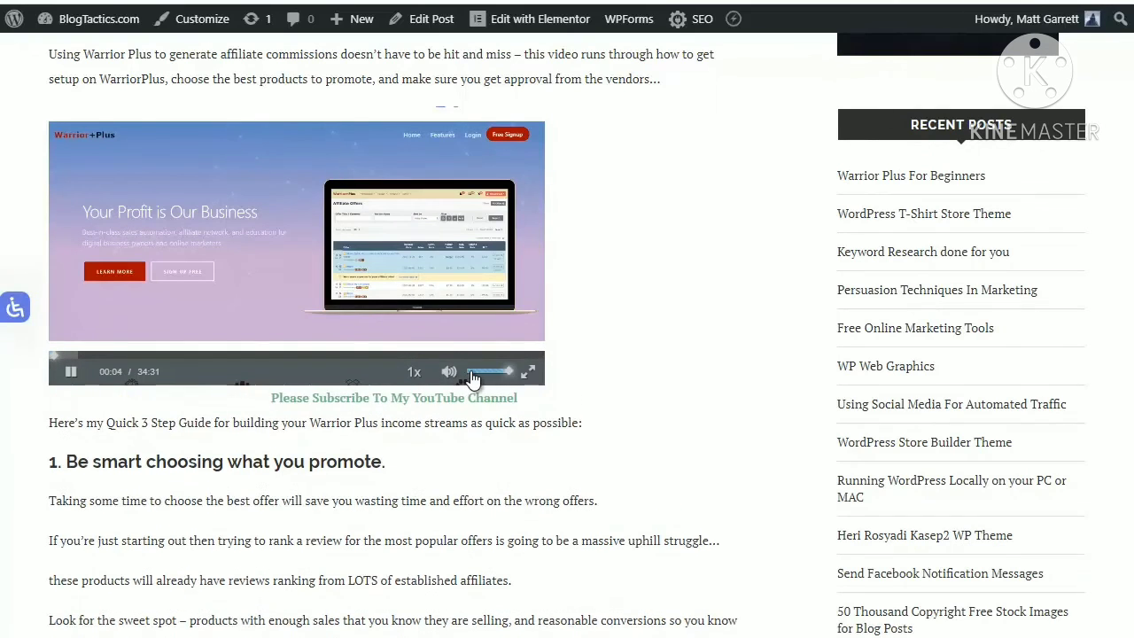
click(470, 373)
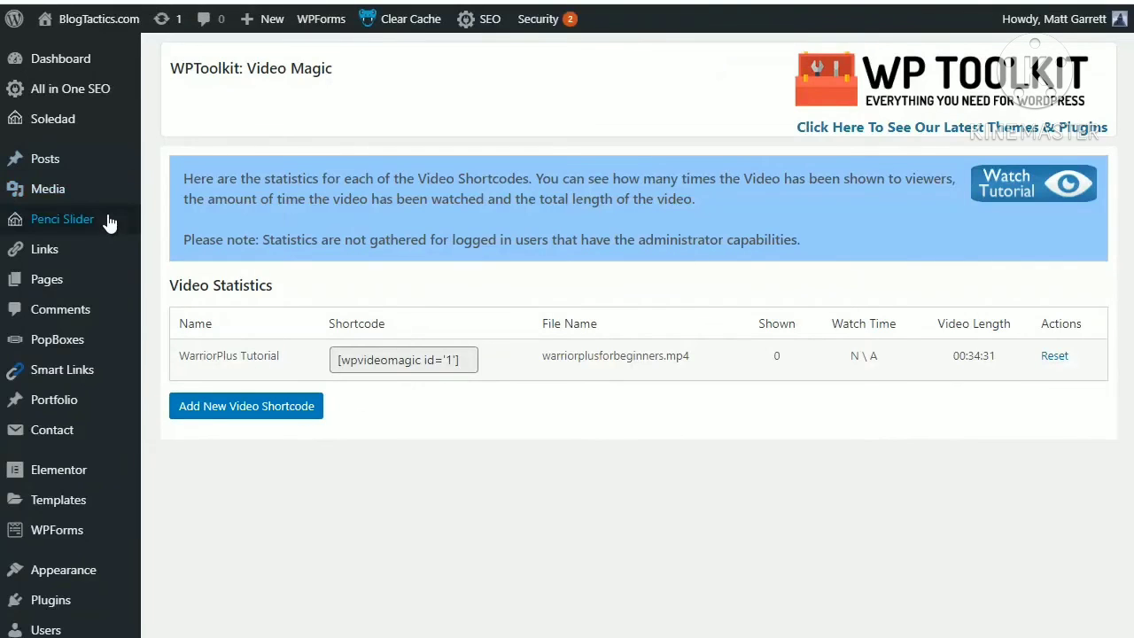
scroll(189, 461, down, 6)
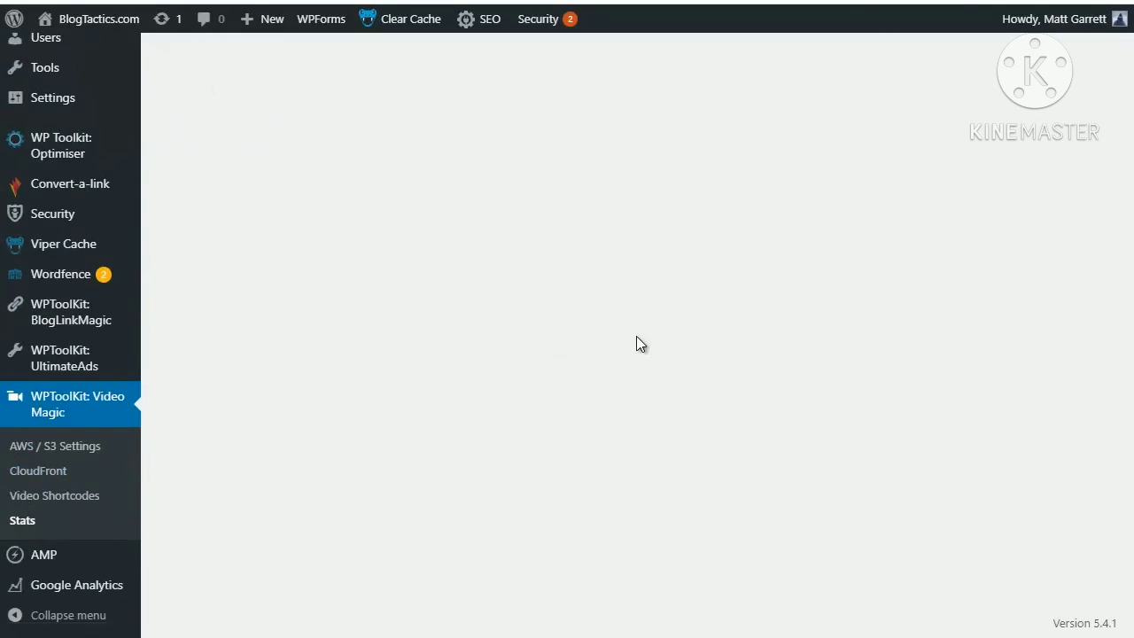
scroll(637, 339, up, 7)
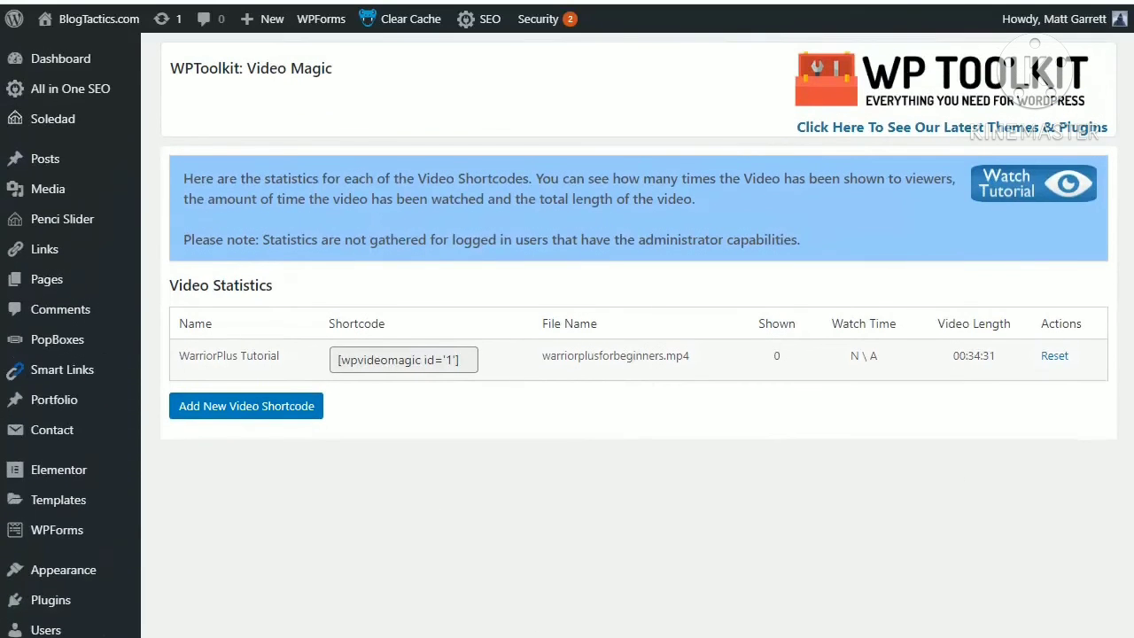